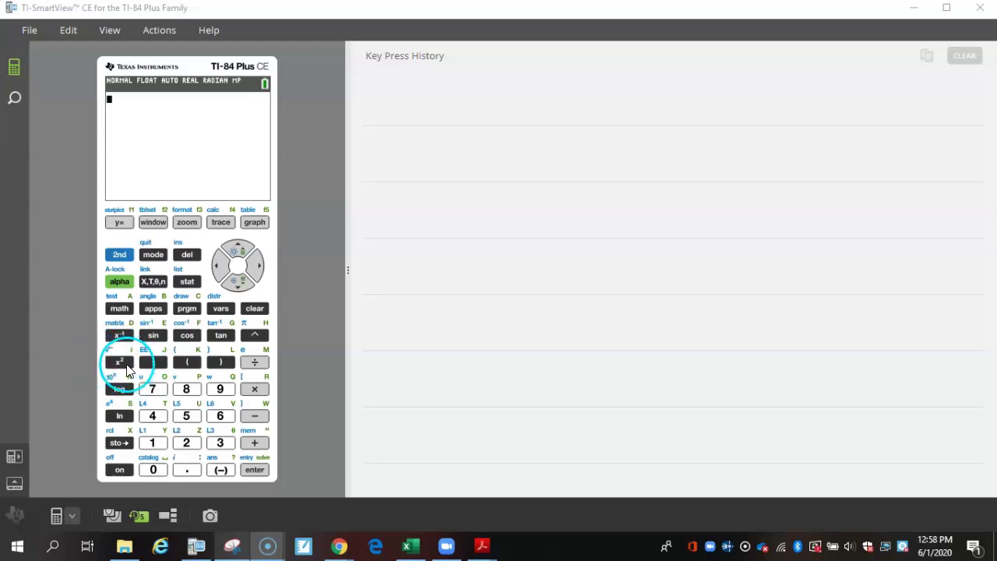
# Evaluate Ans² to get 0, then compute 5² to get 25
pyautogui.click(130, 364)
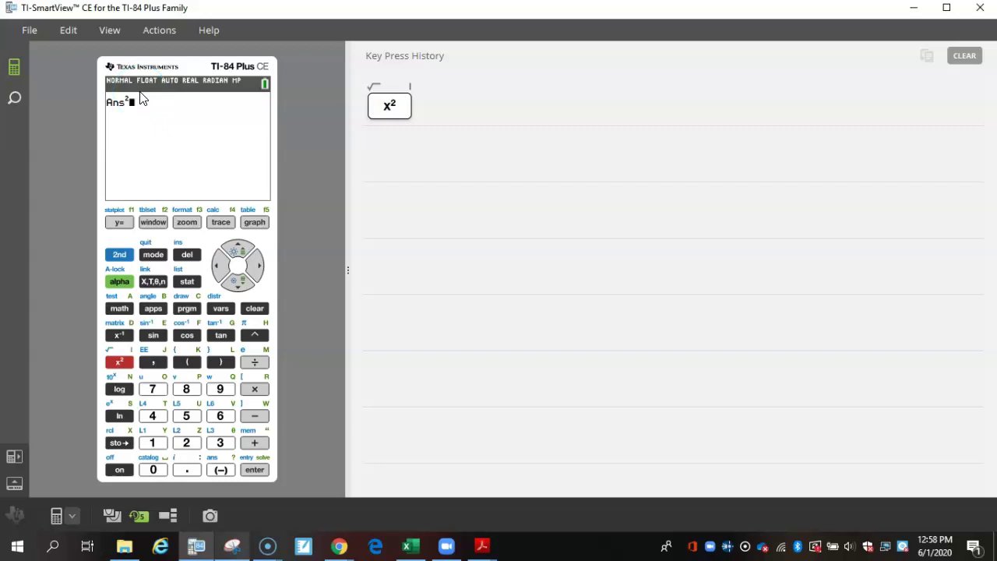
pyautogui.click(255, 470)
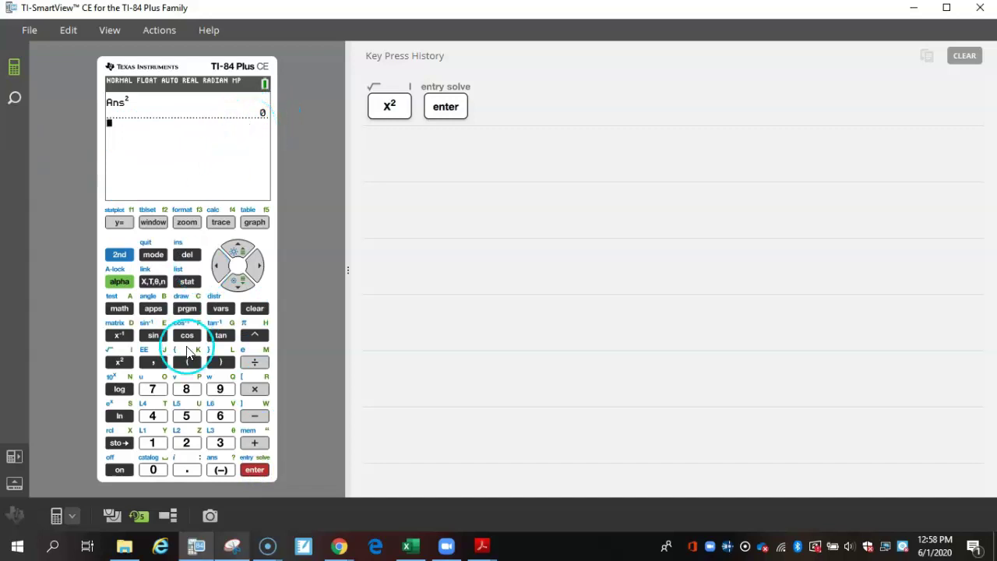
pyautogui.click(185, 417)
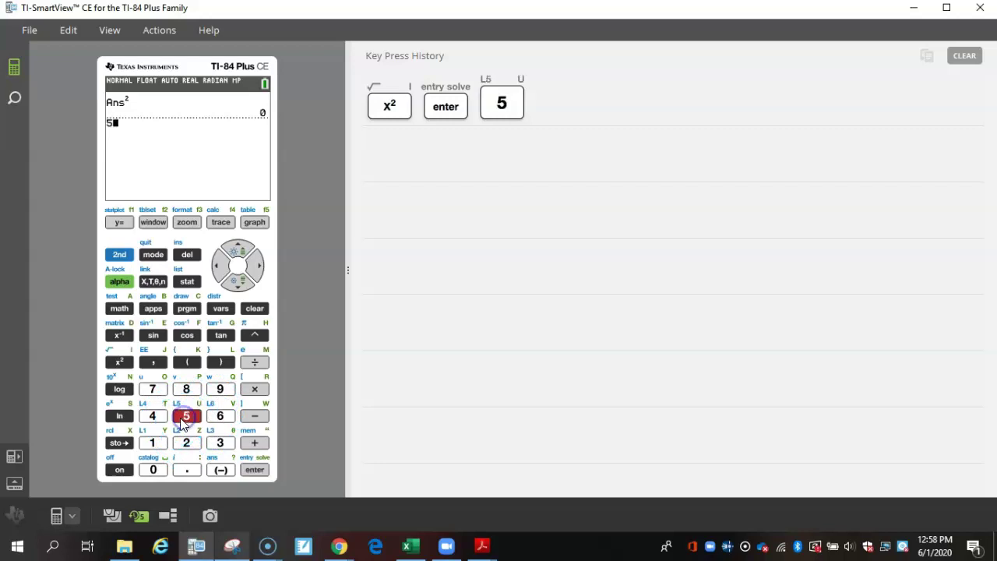
pyautogui.click(118, 362)
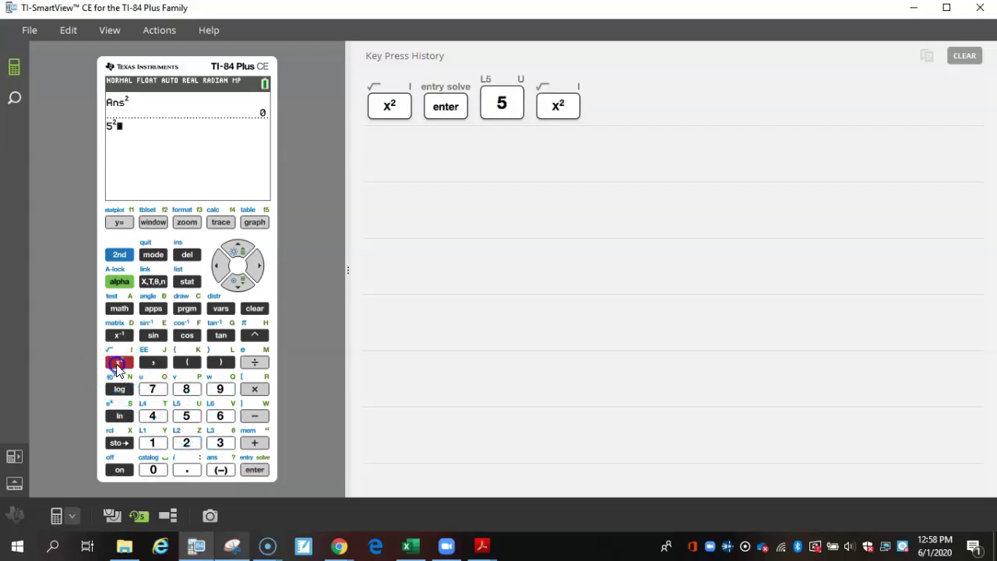
pyautogui.click(264, 472)
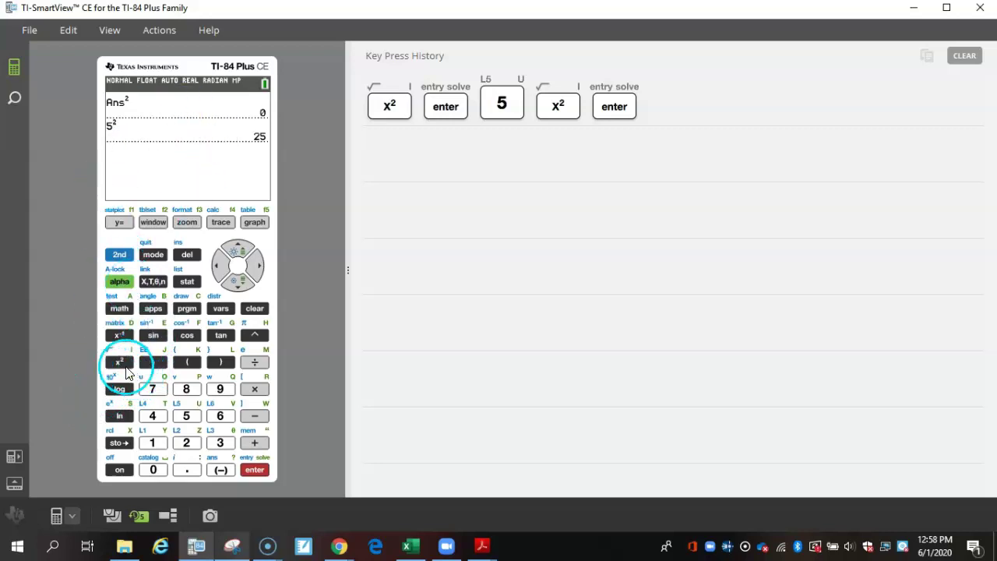
pyautogui.click(187, 417)
pyautogui.click(120, 362)
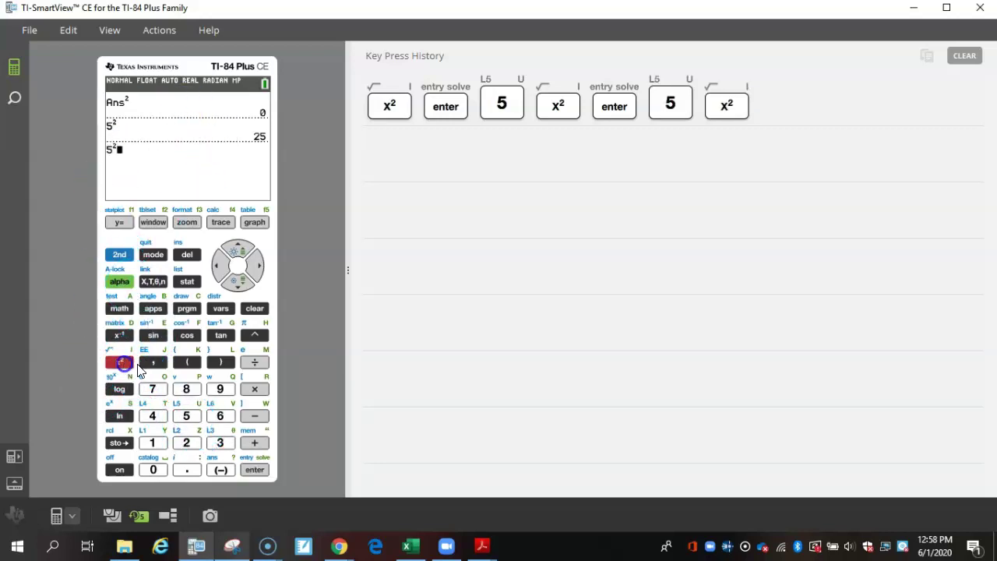
pyautogui.click(221, 267)
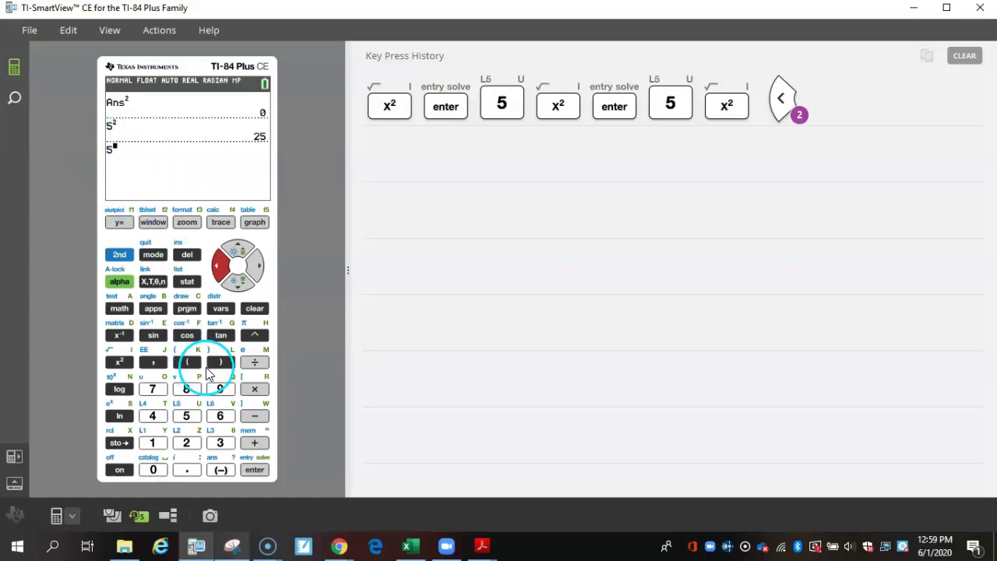
pyautogui.click(221, 445)
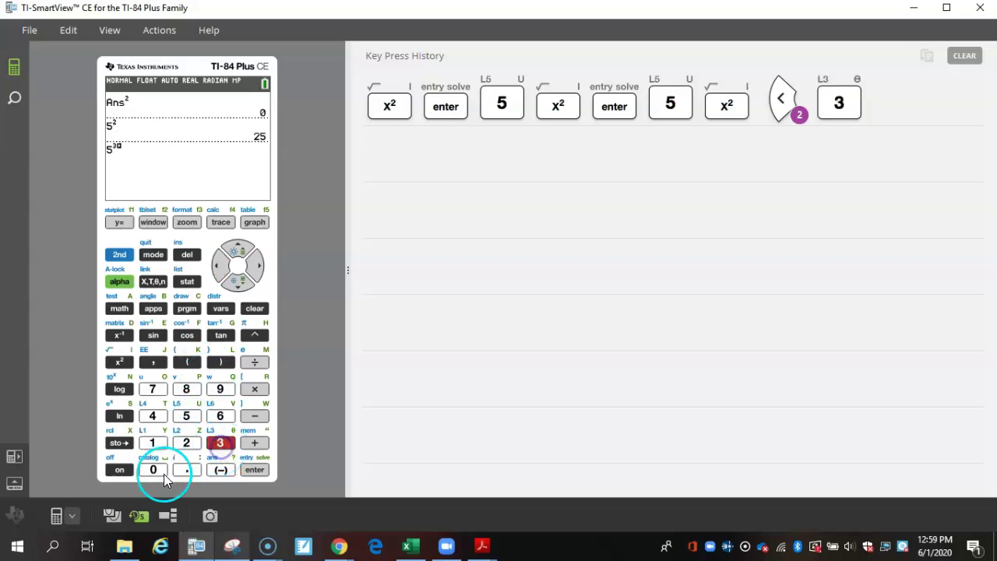
pyautogui.click(220, 265)
pyautogui.click(153, 415)
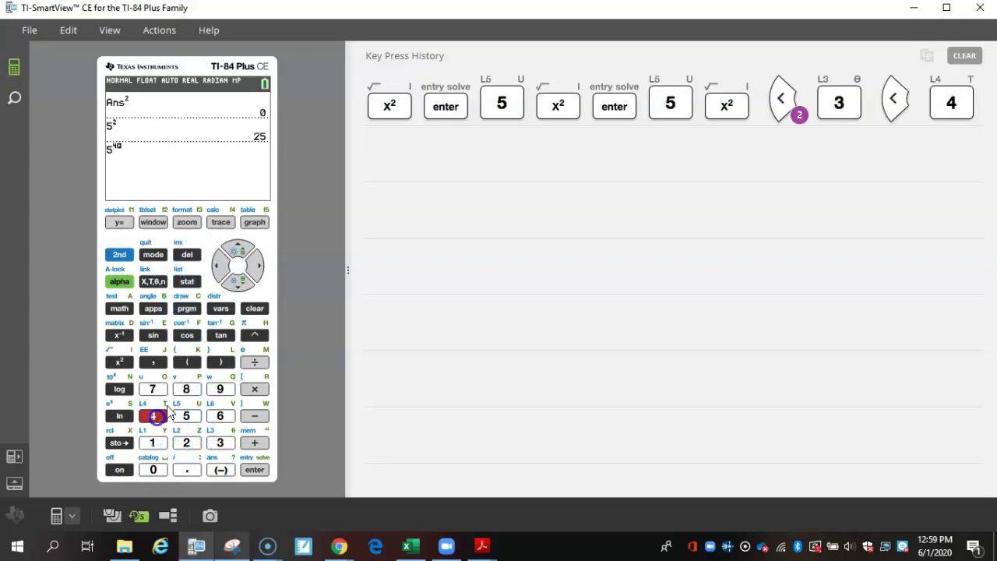
pyautogui.click(218, 265)
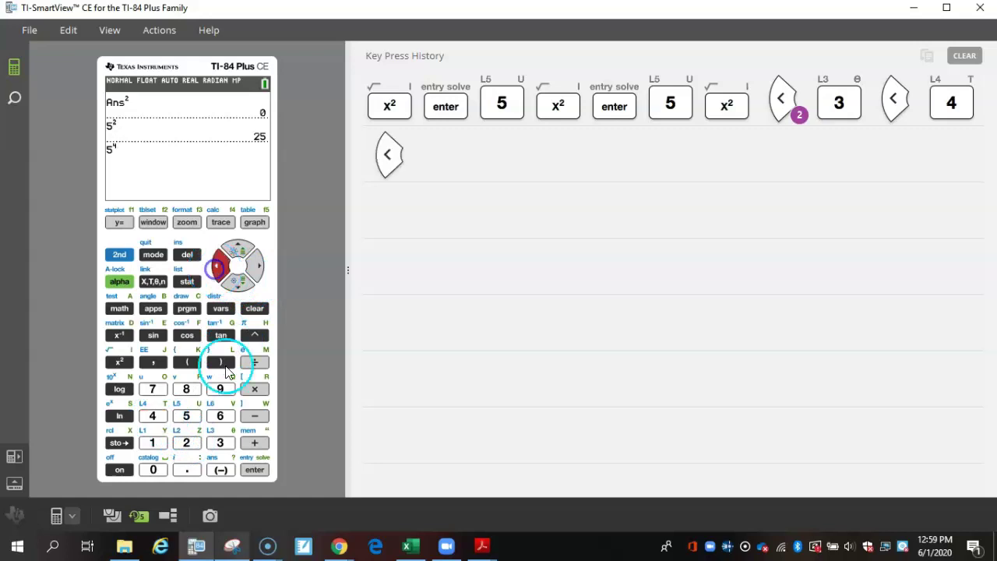
pyautogui.click(220, 468)
pyautogui.click(186, 415)
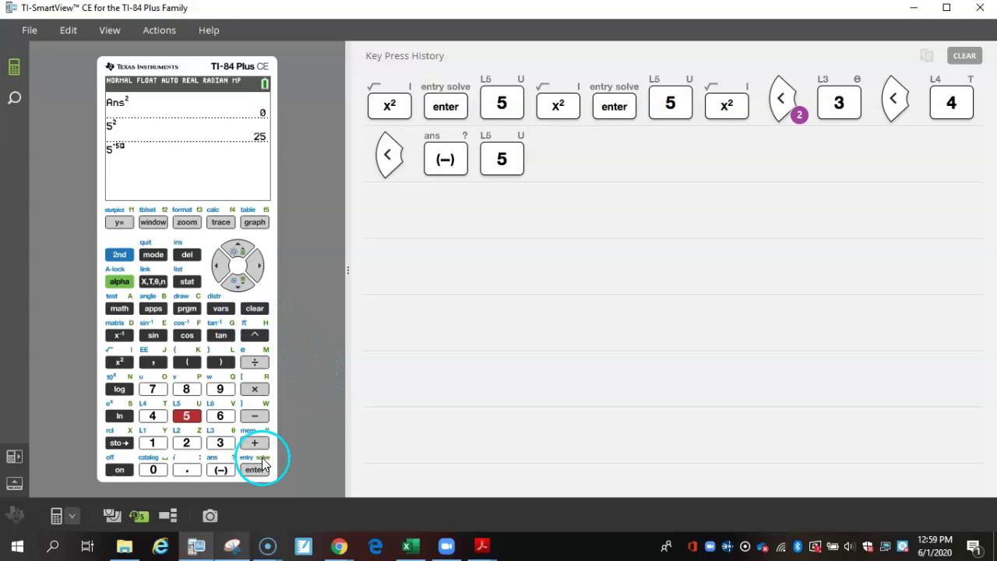
pyautogui.click(255, 308)
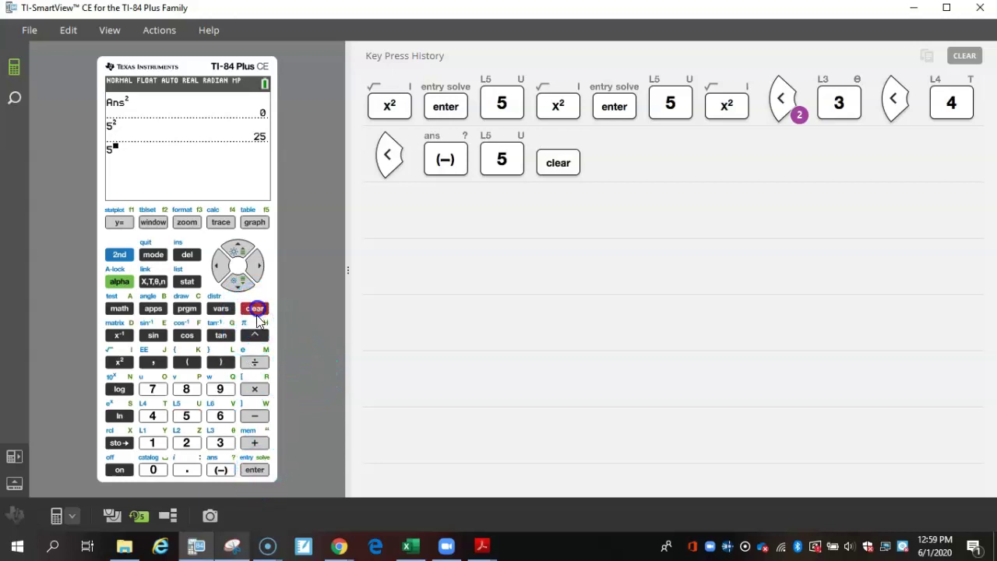
pyautogui.click(254, 308)
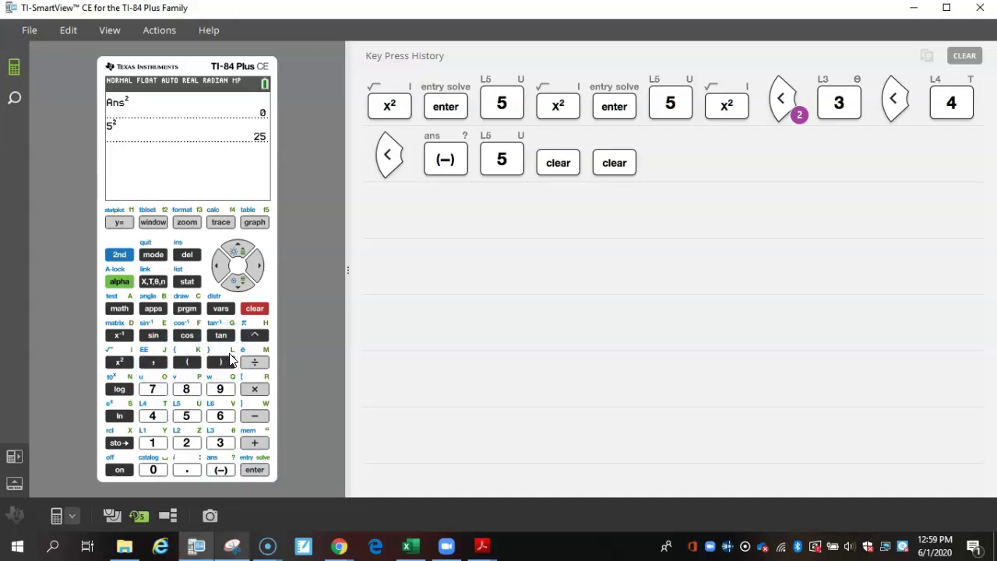
# Enter 4^−2 with a negative exponent and evaluate it to 0.0625
pyautogui.click(153, 415)
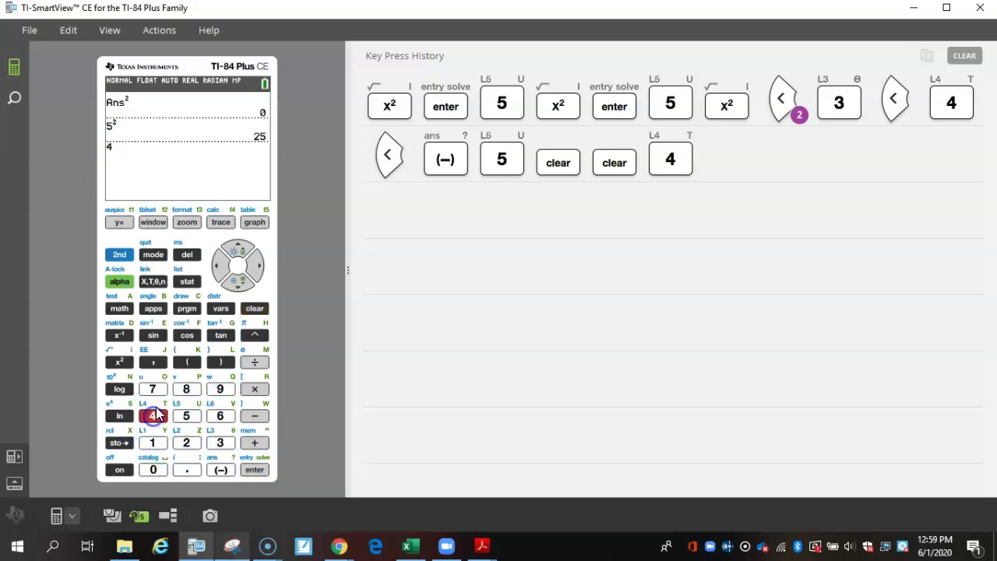
pyautogui.click(255, 335)
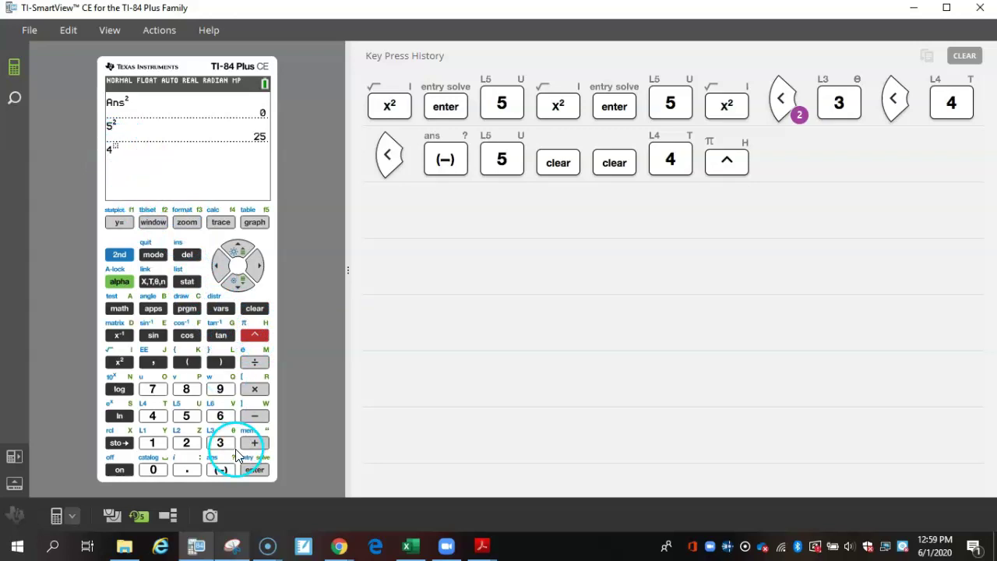
pyautogui.click(178, 444)
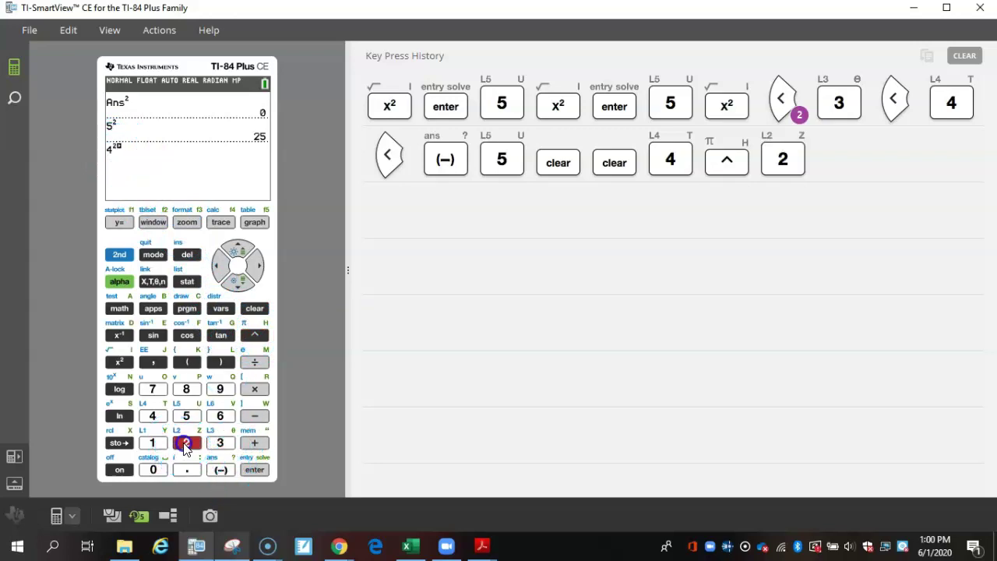
pyautogui.click(220, 267)
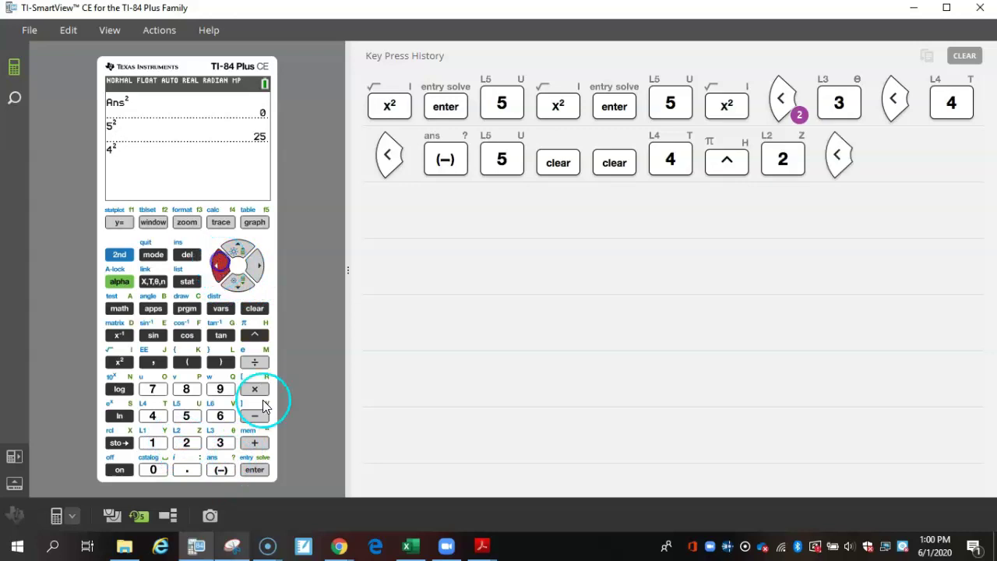
pyautogui.click(221, 469)
pyautogui.click(187, 443)
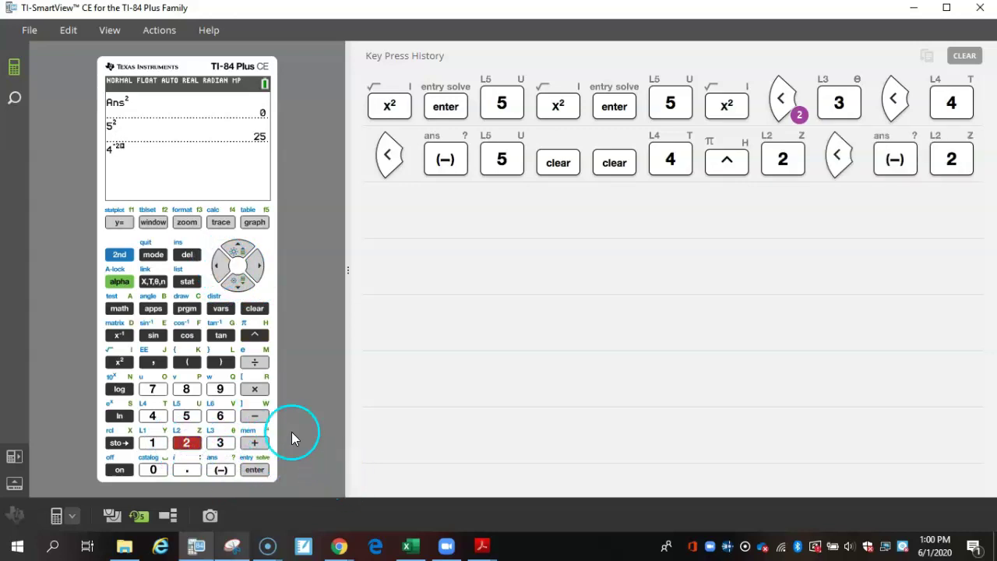
pyautogui.click(254, 470)
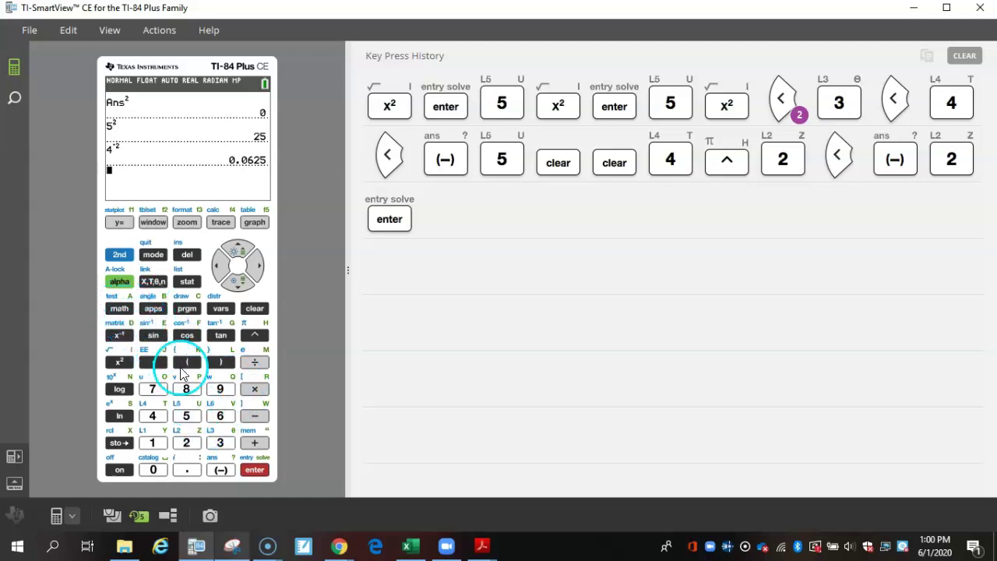
# Build 6³ from the MATH menu, change the exponent to 2, and evaluate 6² = 36
pyautogui.click(219, 416)
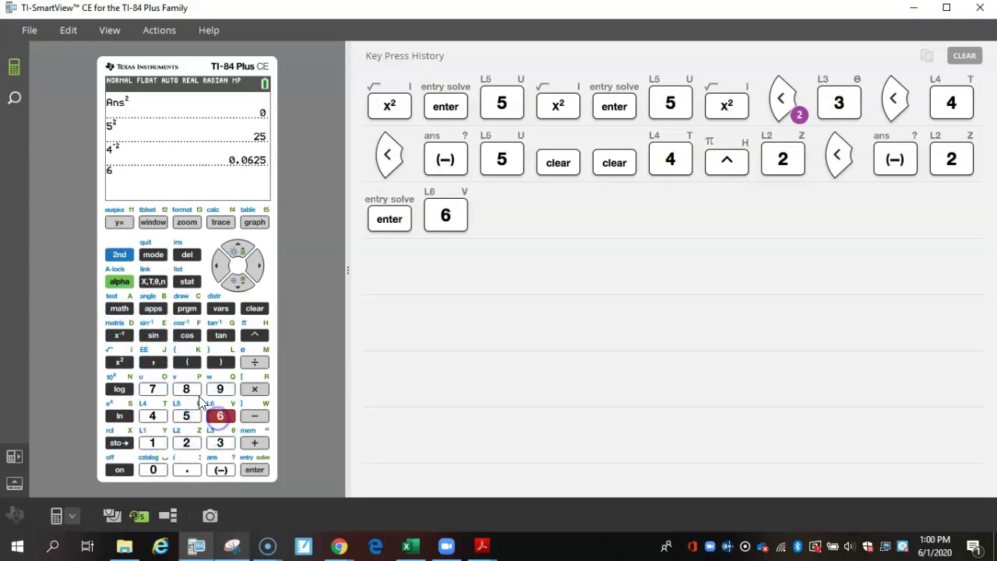
pyautogui.click(123, 310)
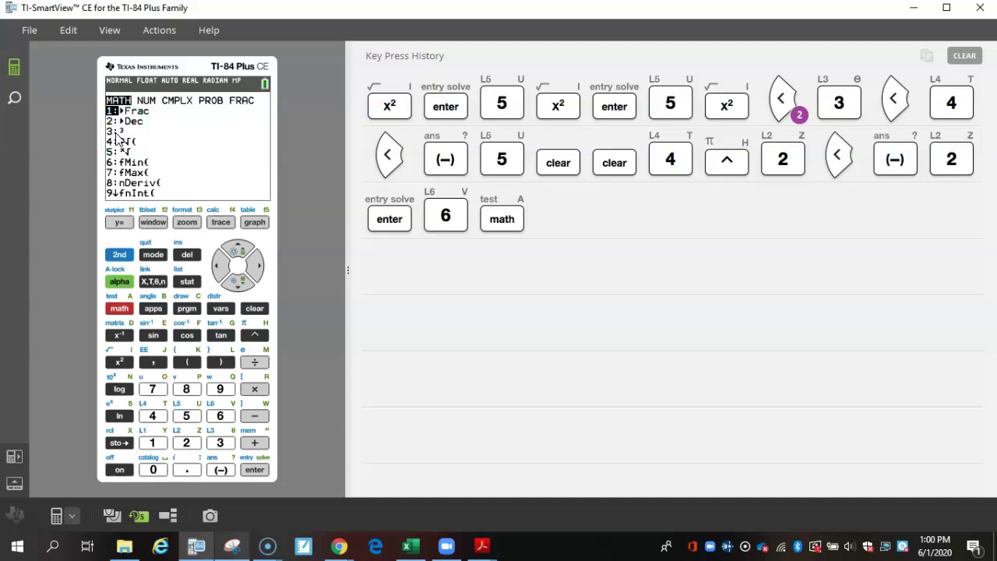
pyautogui.click(241, 283)
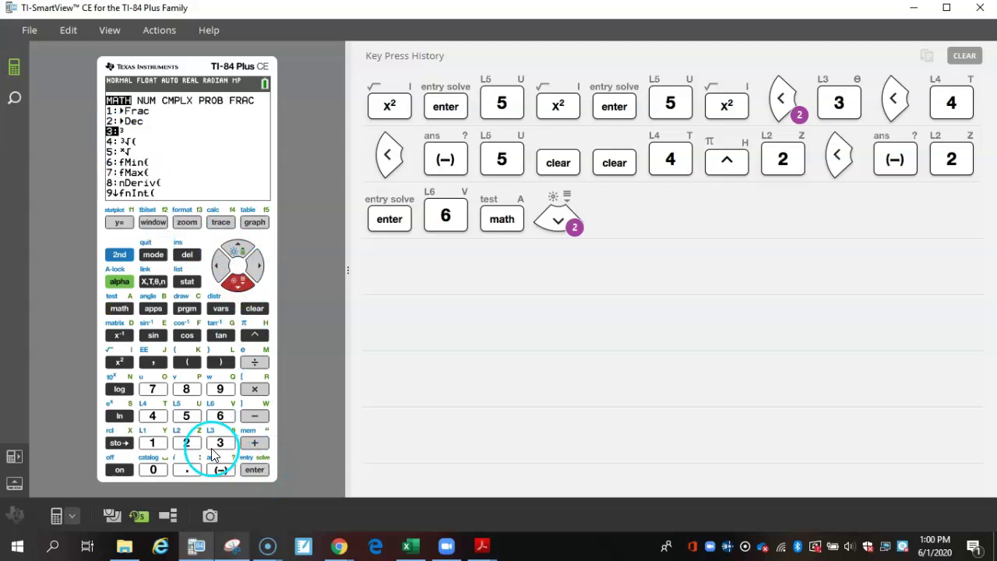
pyautogui.click(254, 469)
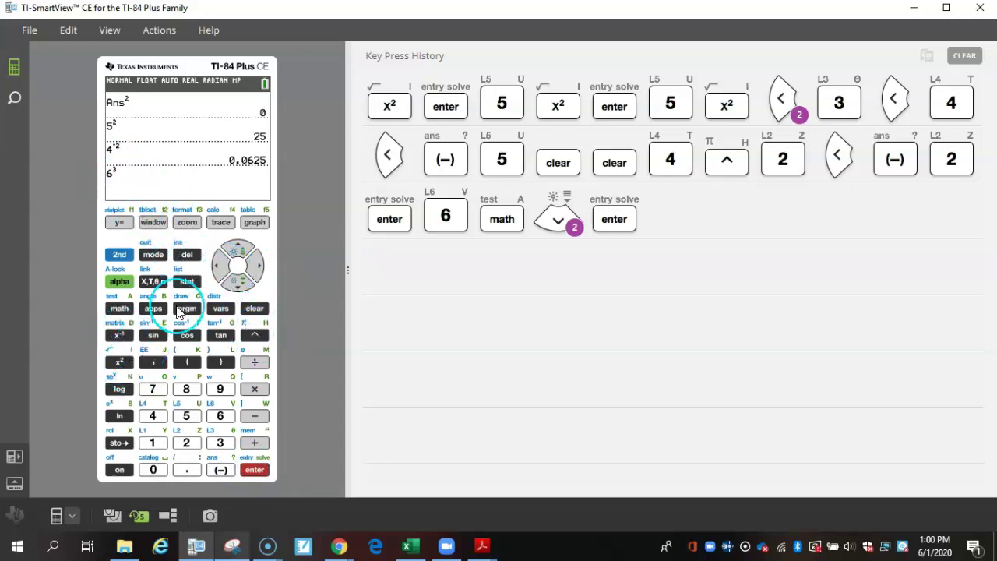
pyautogui.click(222, 265)
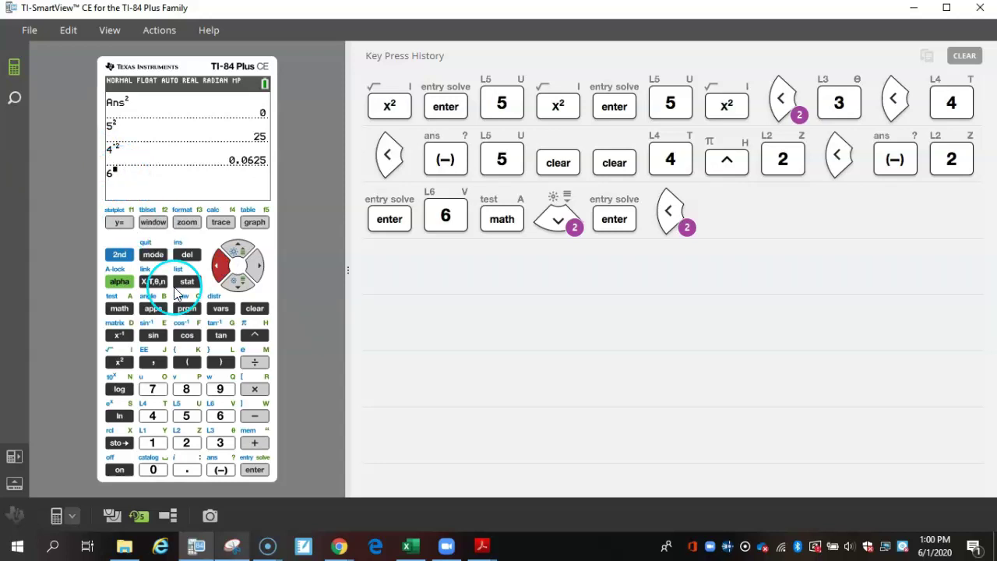
pyautogui.click(192, 447)
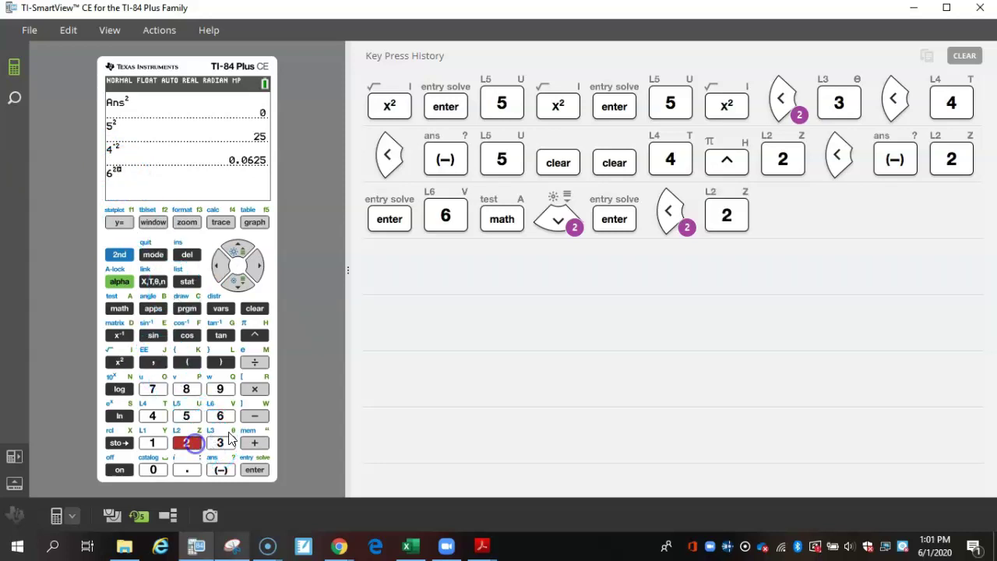
pyautogui.click(253, 471)
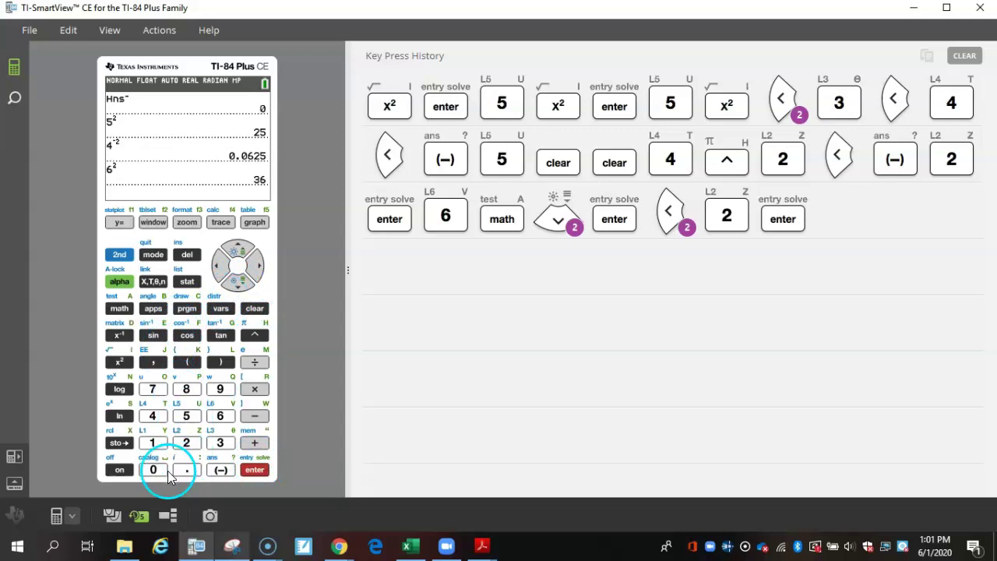
# Open the CATALOG and scroll its symbol entries (^, ²) to reach ⁻¹
pyautogui.click(129, 256)
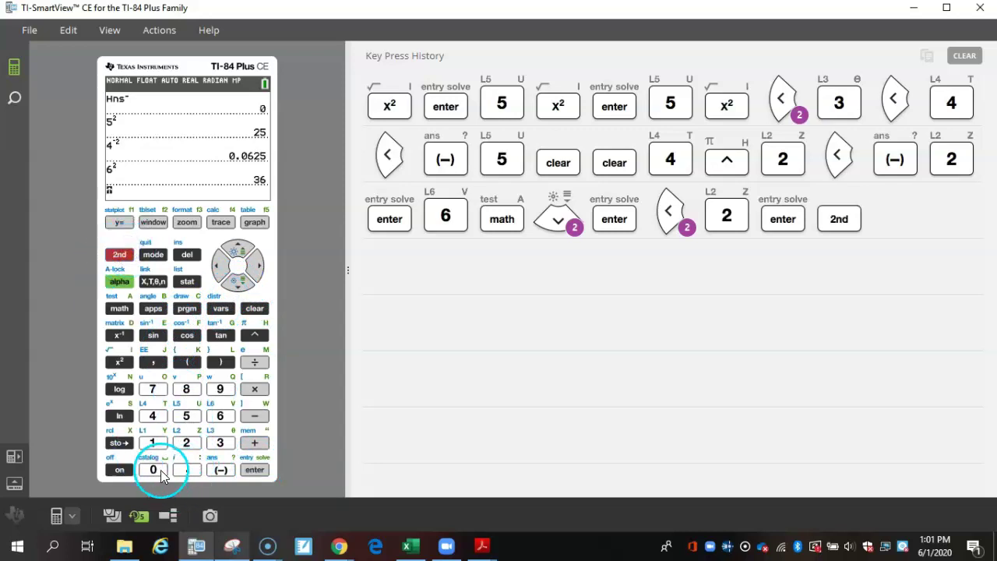
pyautogui.click(152, 470)
pyautogui.click(238, 249)
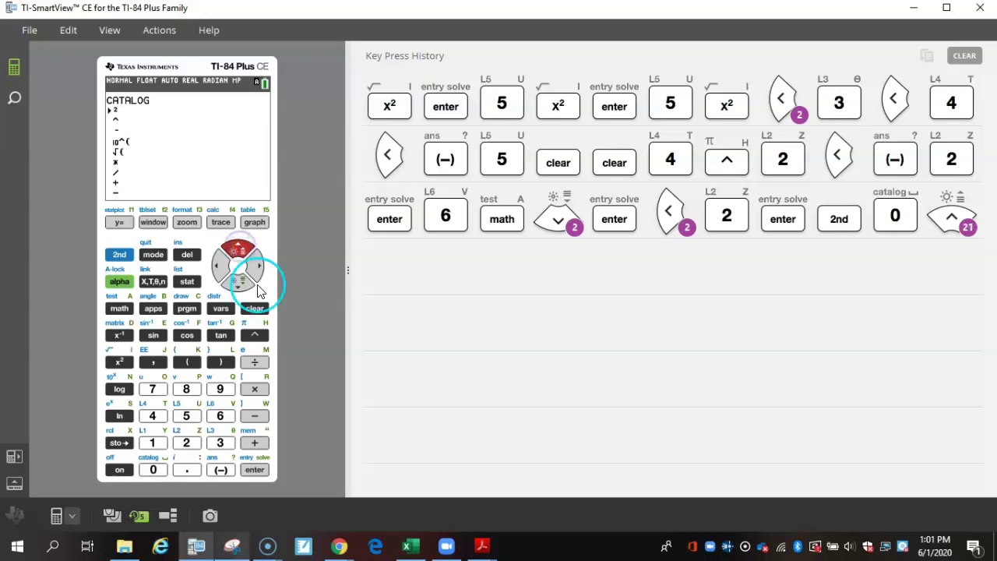
pyautogui.click(238, 282)
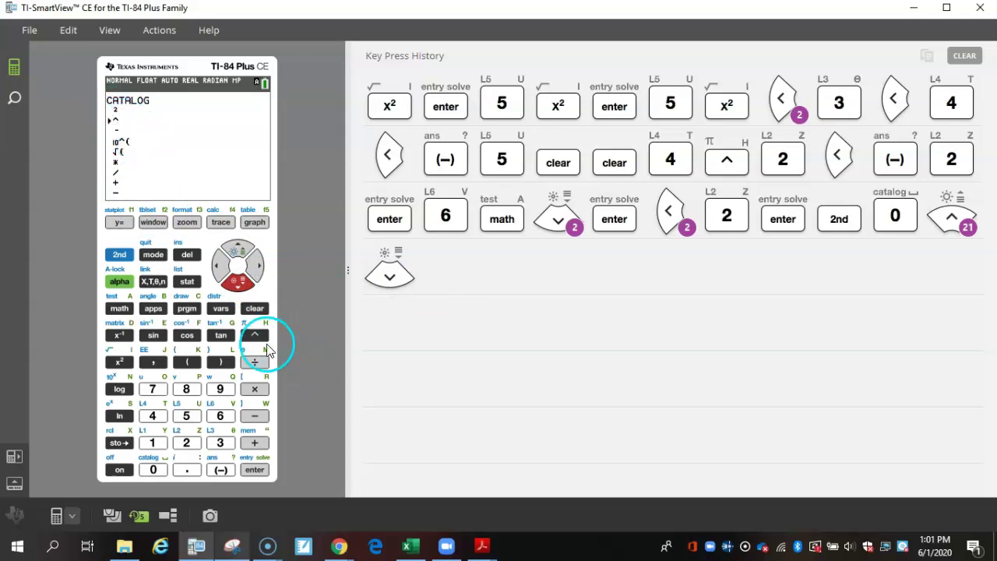
pyautogui.click(240, 251)
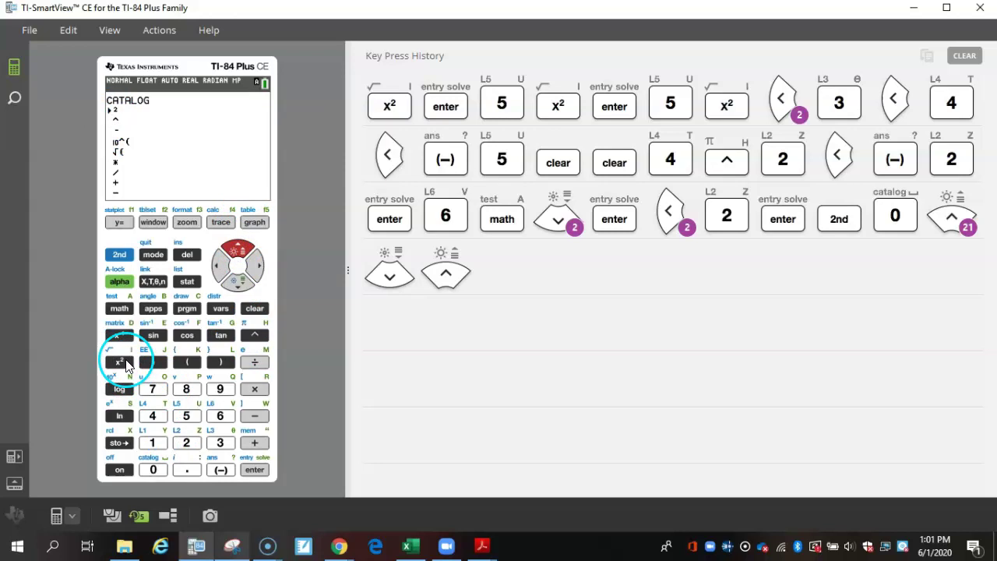
pyautogui.click(238, 249)
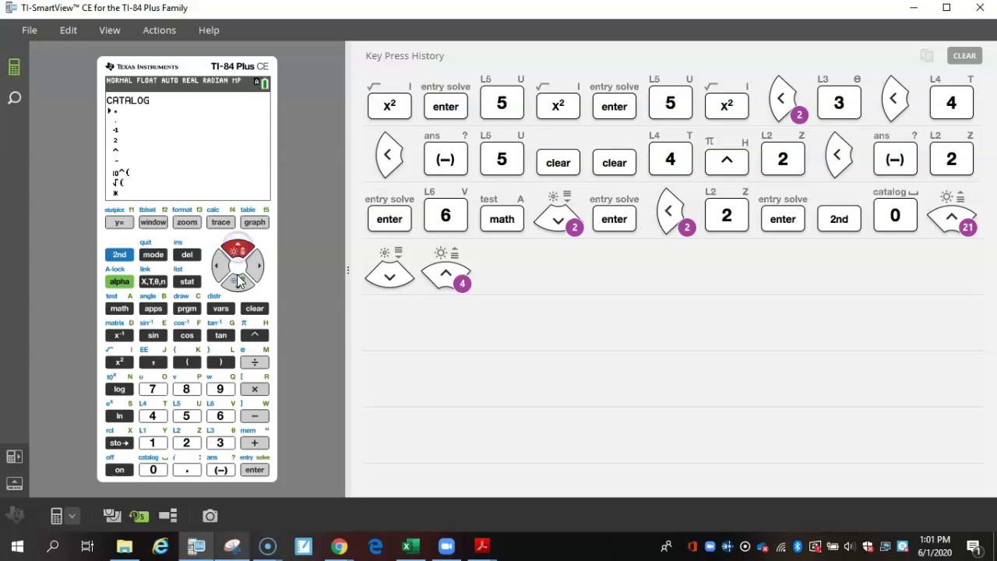
pyautogui.click(241, 251)
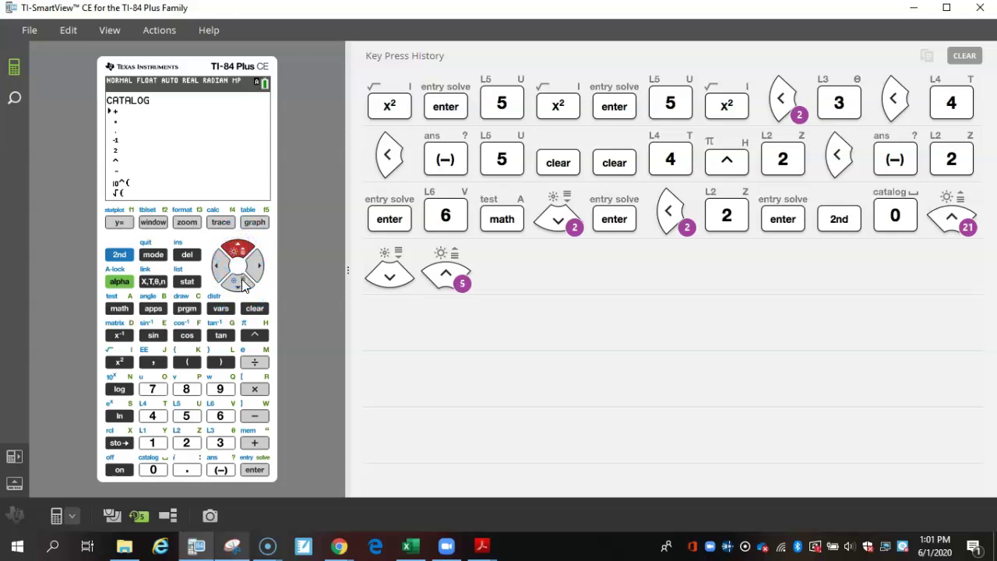
pyautogui.doubleClick(243, 283)
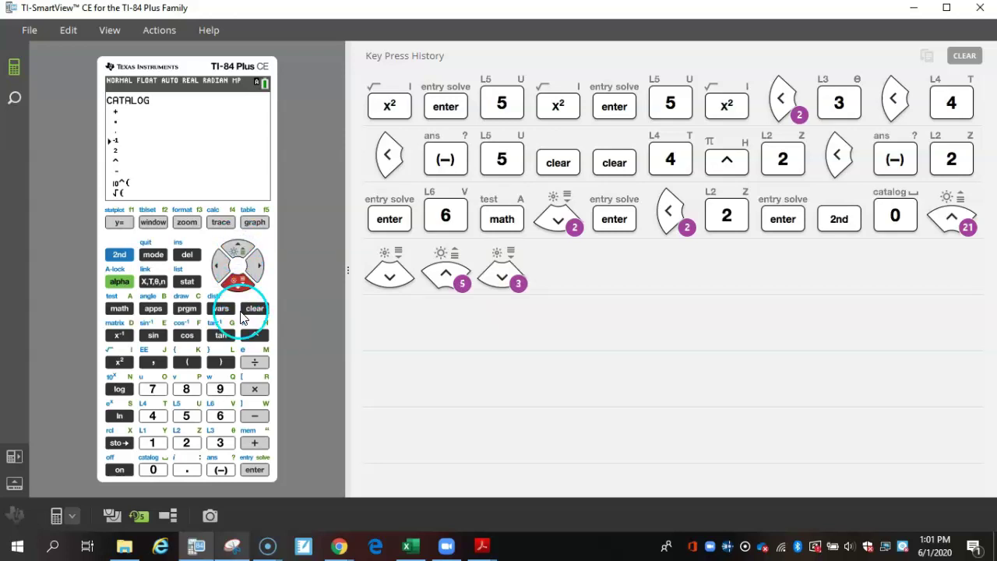
# Paste ⁻¹ after Ans, edit the exponent to 8, and evaluate Ans⁸ = 2.821109907E12
pyautogui.click(257, 470)
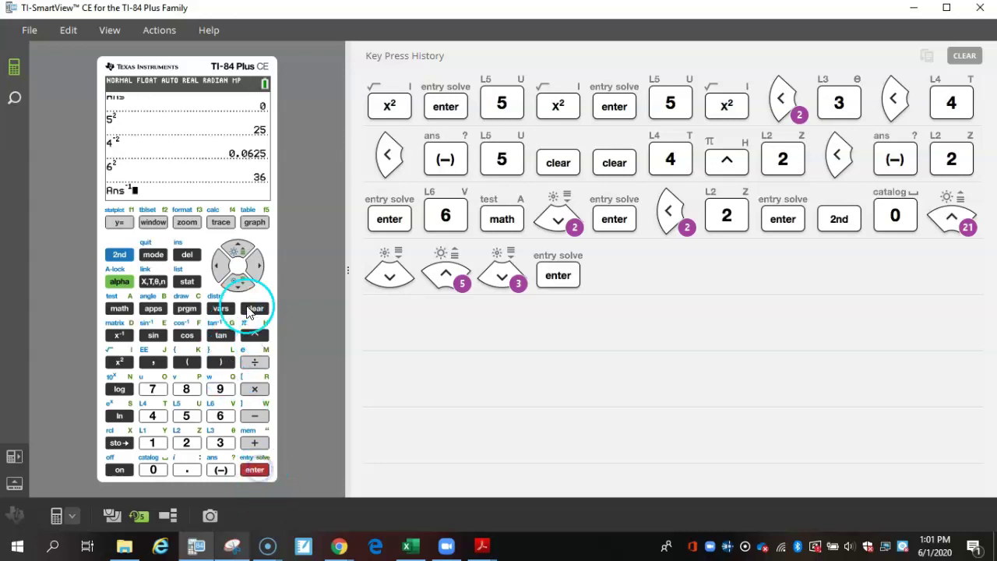
pyautogui.click(222, 269)
pyautogui.click(224, 271)
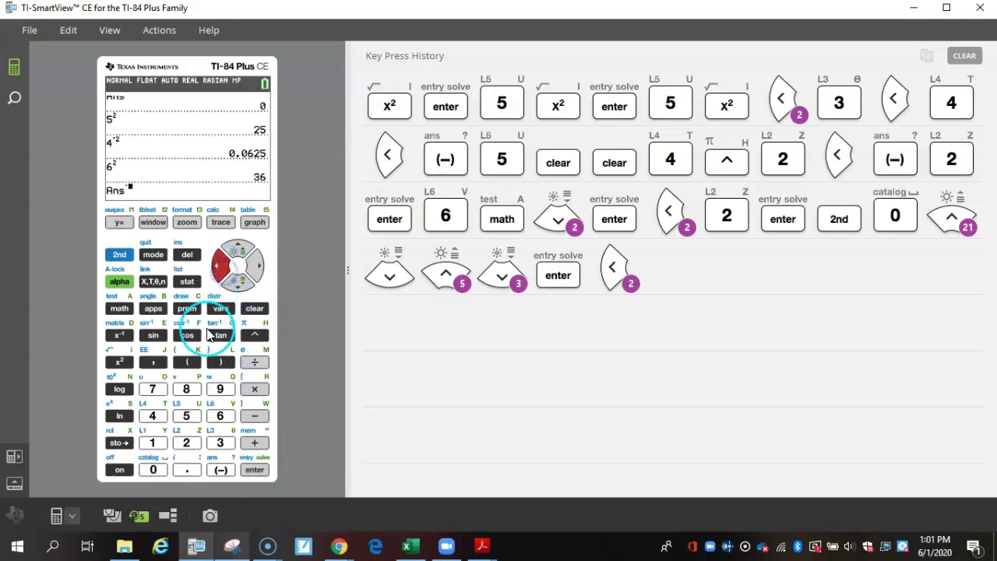
pyautogui.click(220, 267)
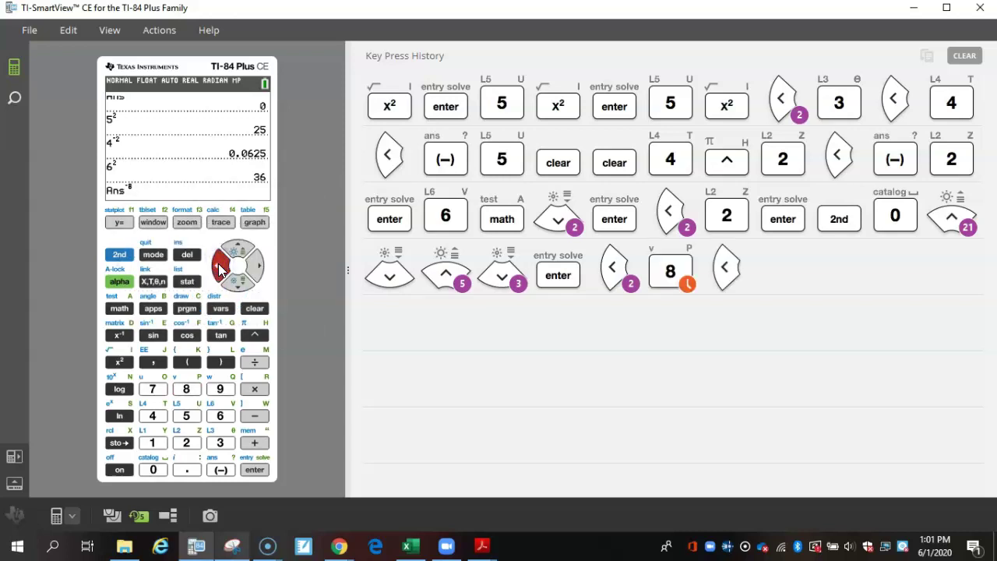
pyautogui.click(197, 260)
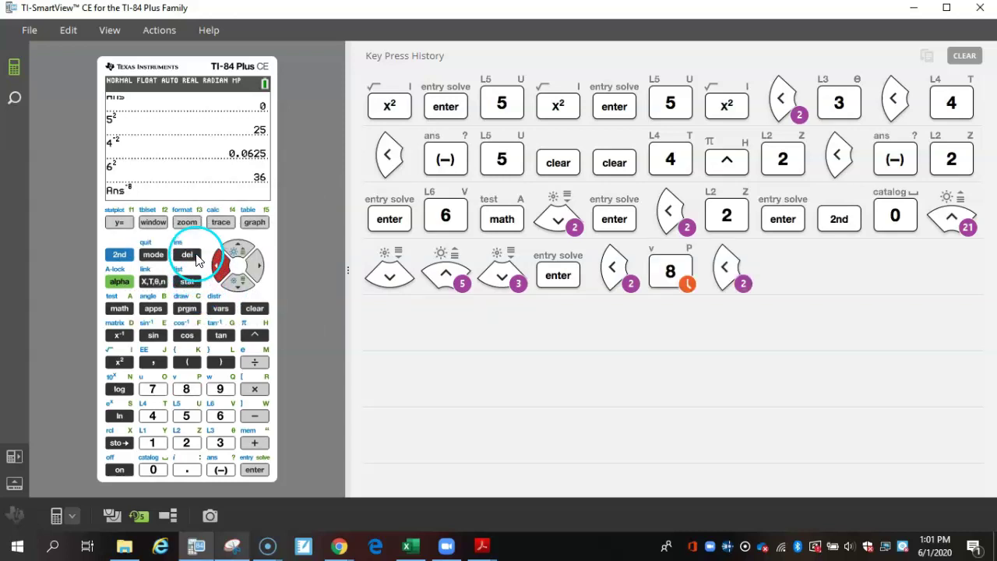
pyautogui.click(264, 475)
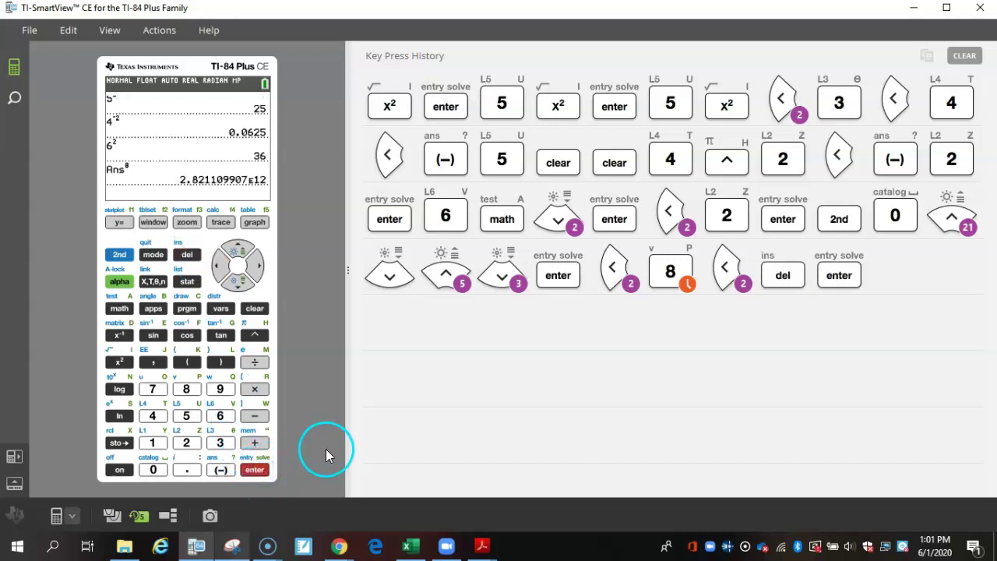